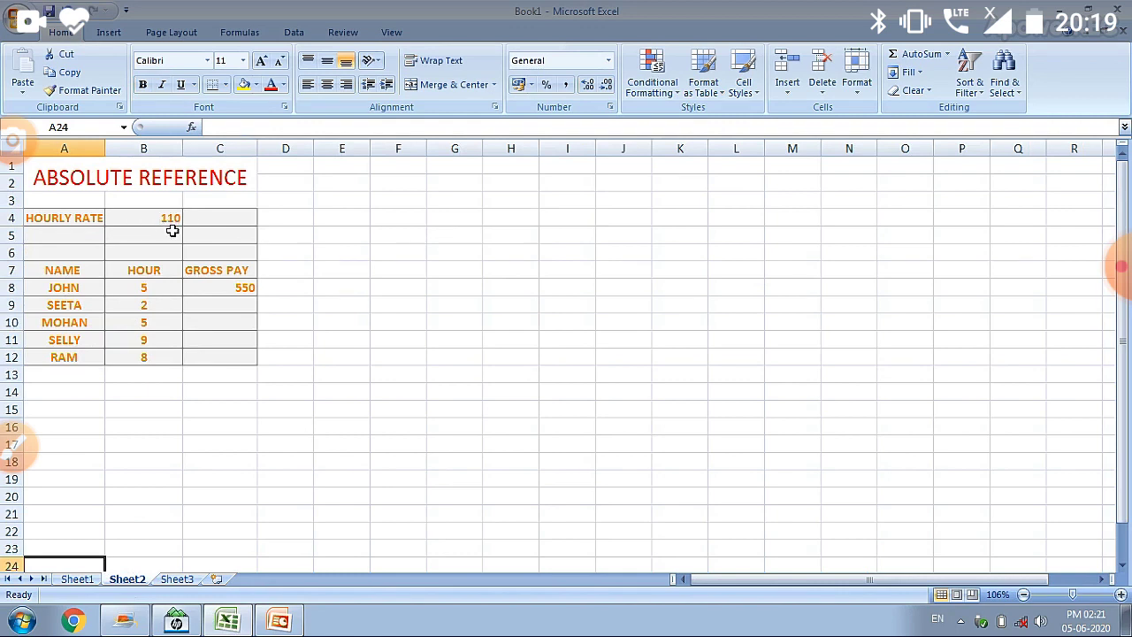
# Examine the first gross pay formula in C8 of Sheet2, including the hours cell B8 and the absolute hourly rate reference
pyautogui.click(242, 291)
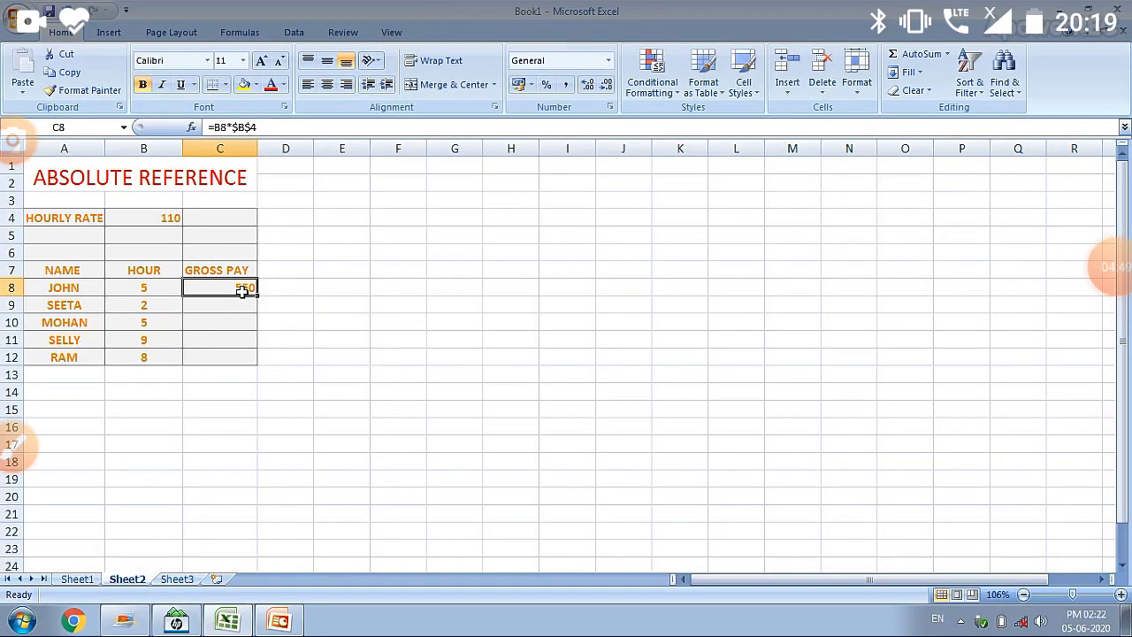
pyautogui.click(141, 288)
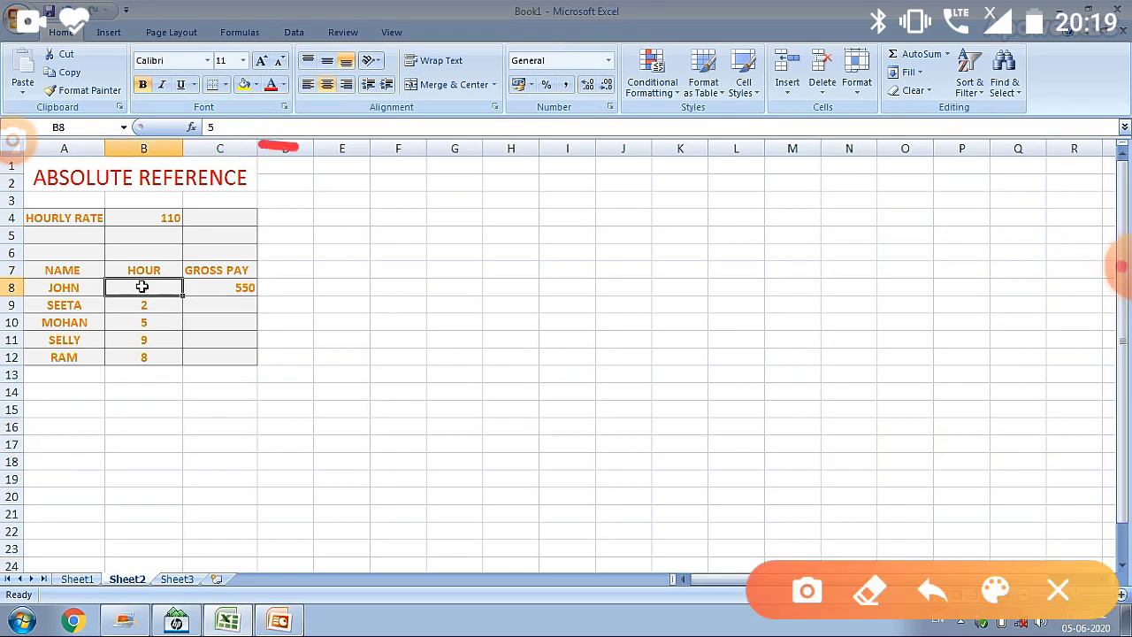
pyautogui.click(217, 289)
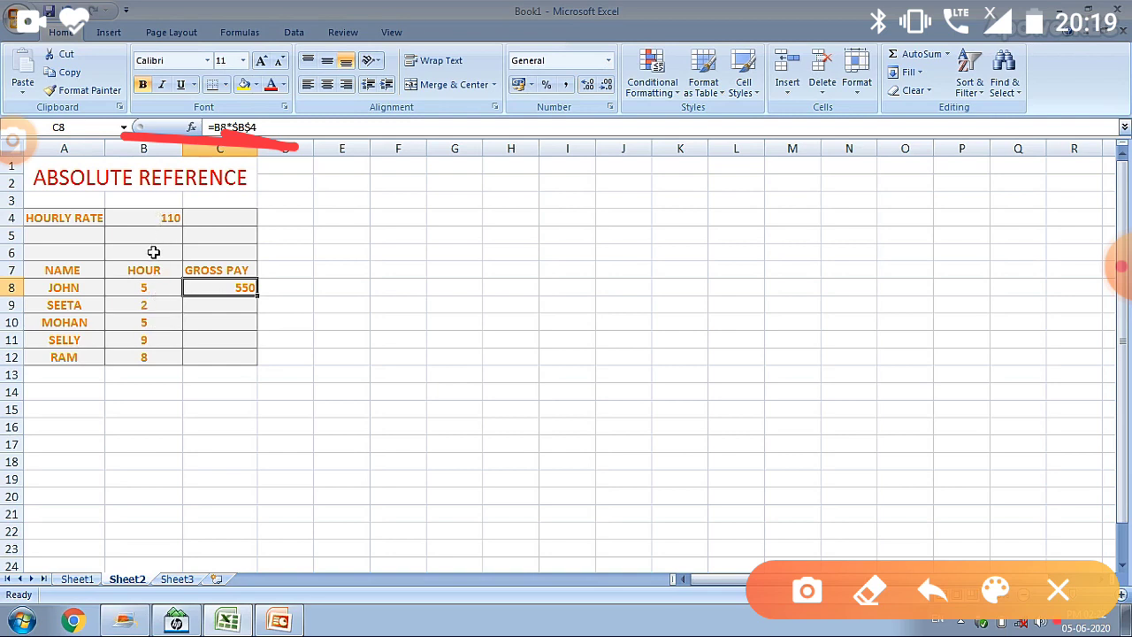
pyautogui.click(1058, 591)
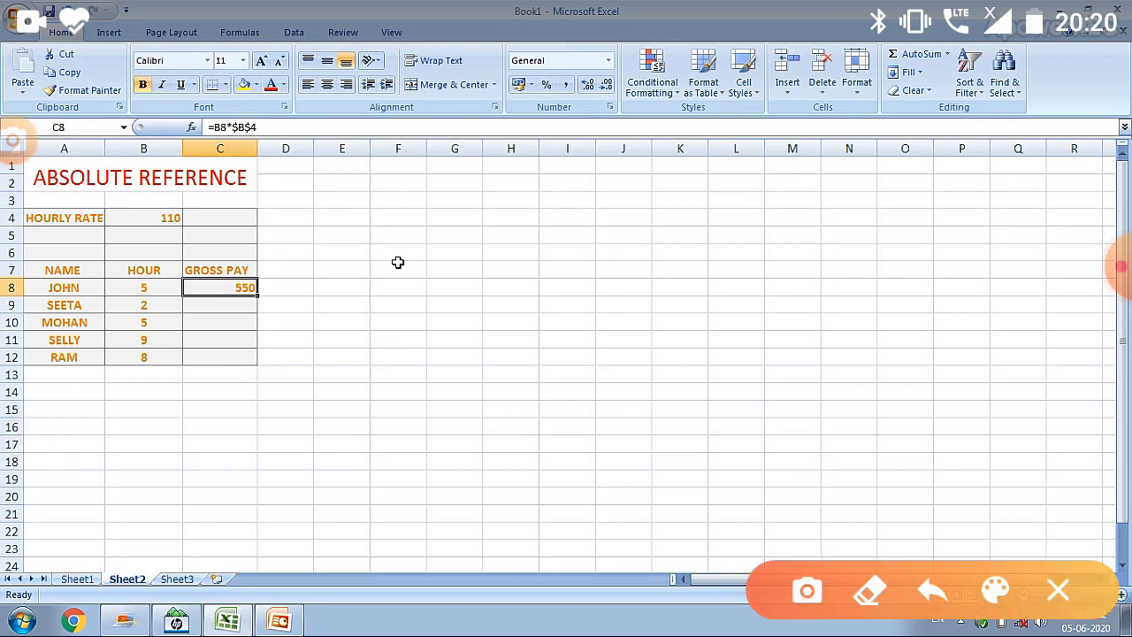
pyautogui.moveTo(288, 140); pyautogui.dragTo(181, 136)
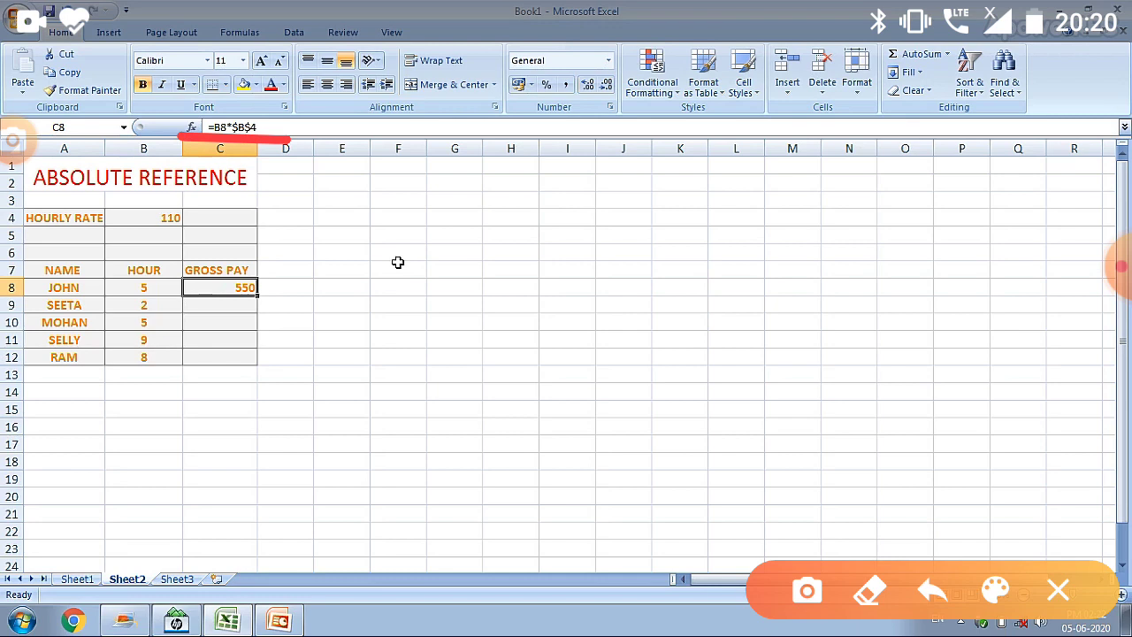
pyautogui.moveTo(605, 241); pyautogui.dragTo(574, 338)
pyautogui.moveTo(759, 296)
pyautogui.mouseDown()
pyautogui.moveTo(760, 433)
pyautogui.moveTo(749, 454)
pyautogui.mouseUp()
pyautogui.moveTo(695, 299); pyautogui.dragTo(623, 382)
pyautogui.moveTo(690, 273); pyautogui.dragTo(617, 424)
pyautogui.moveTo(571, 252); pyautogui.dragTo(459, 310)
pyautogui.moveTo(549, 229); pyautogui.dragTo(456, 383)
pyautogui.click(1058, 591)
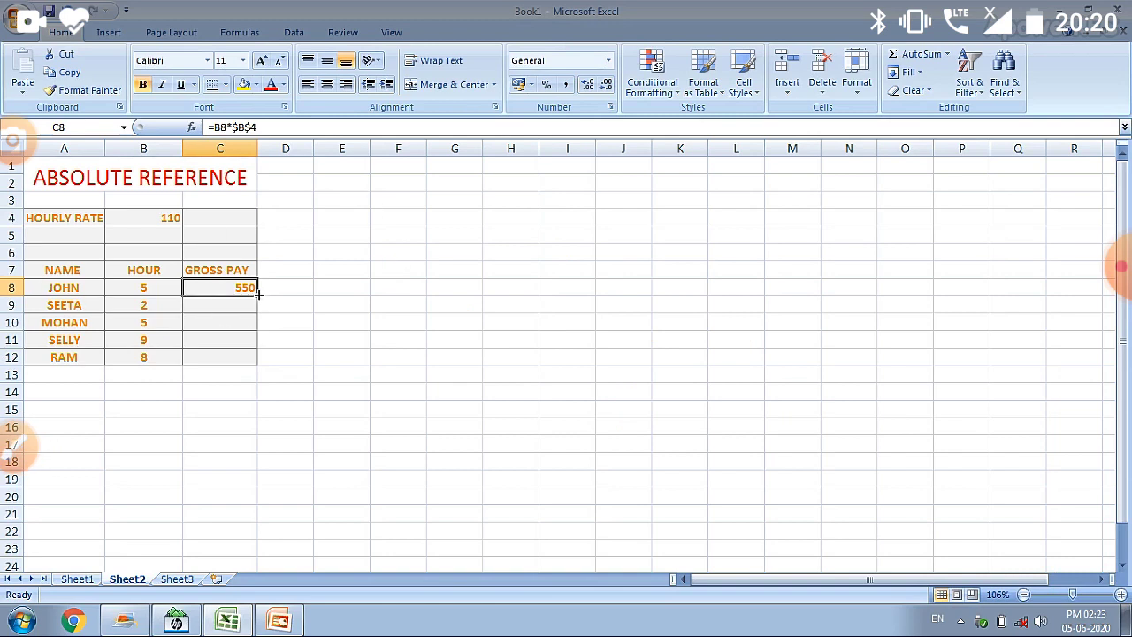
# Fill the gross pay formula from C8 down to C12 and check the copied formulas in C10 to C12
pyautogui.moveTo(259, 295); pyautogui.dragTo(247, 342)
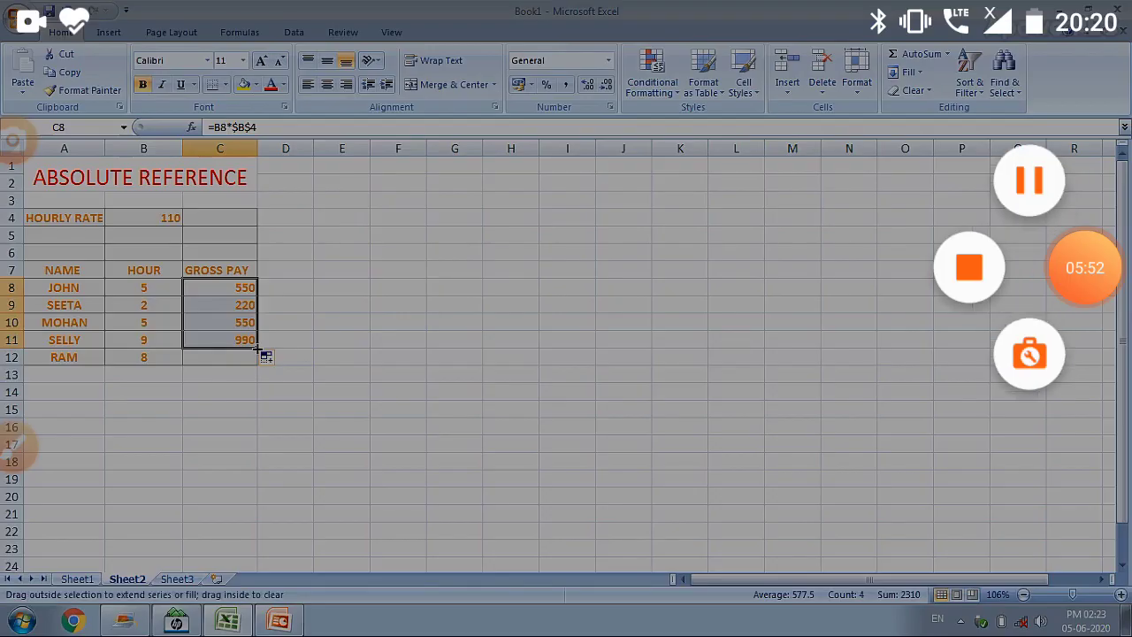
pyautogui.moveTo(262, 354); pyautogui.dragTo(263, 371)
pyautogui.click(232, 324)
pyautogui.click(229, 344)
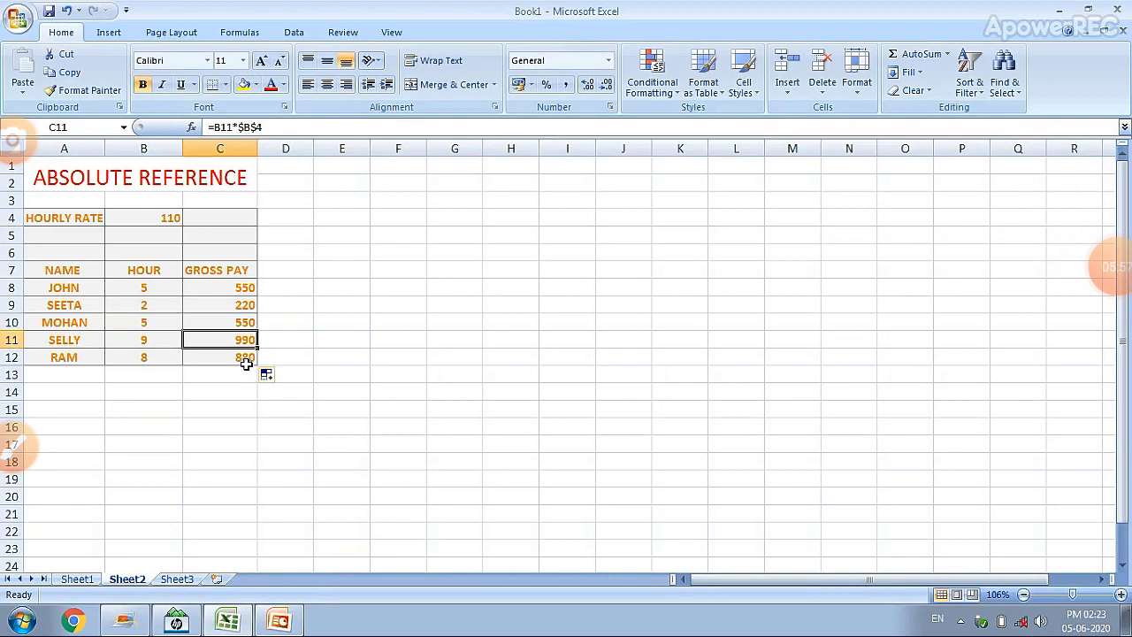
pyautogui.click(247, 363)
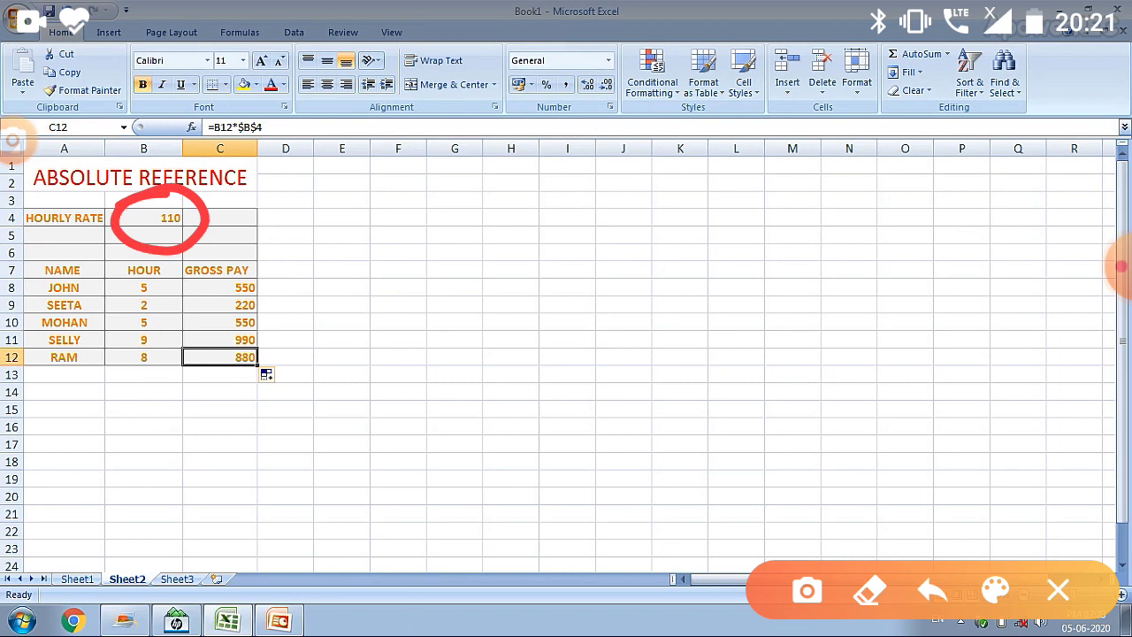
# Switch to the PowerPoint presentation and read the definition on the Mixed Reference slide
pyautogui.click(277, 621)
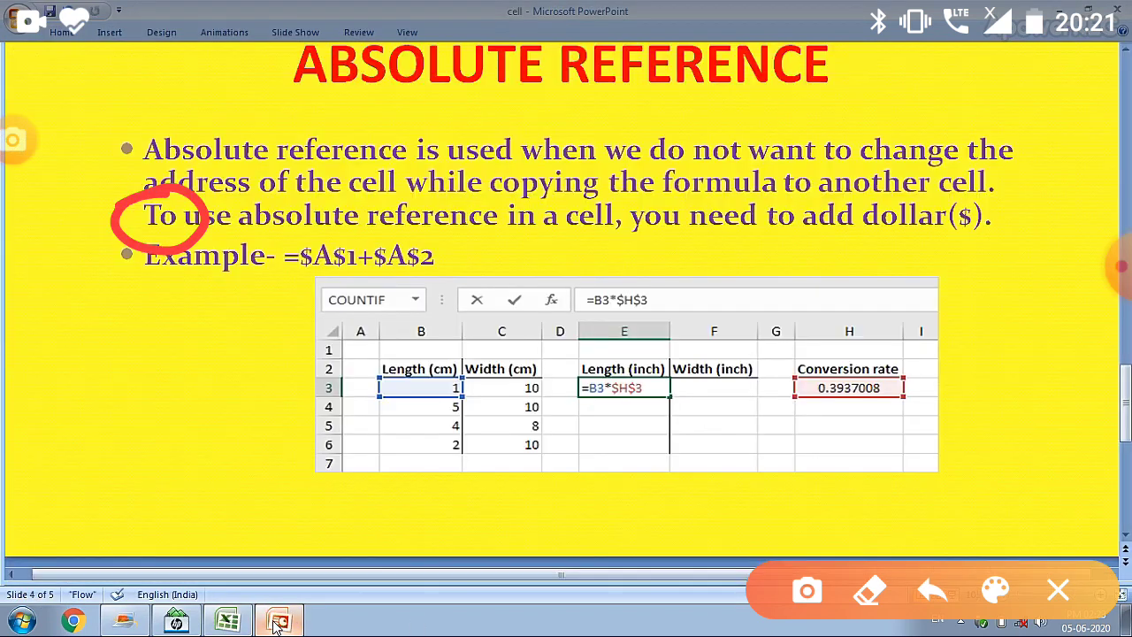
pyautogui.click(1127, 564)
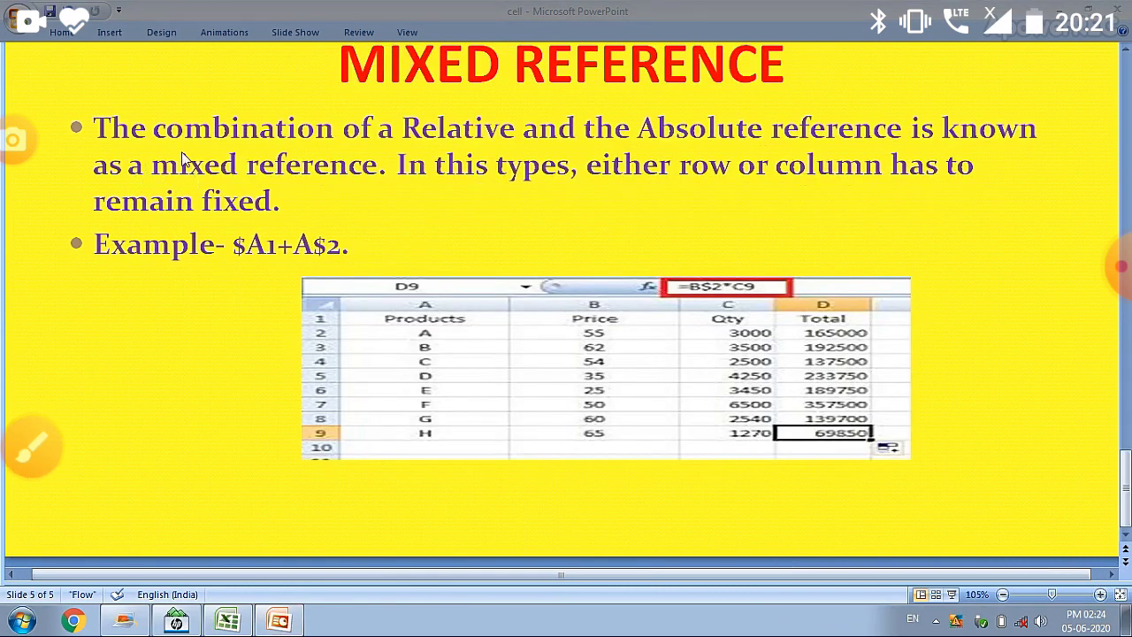
pyautogui.click(13, 447)
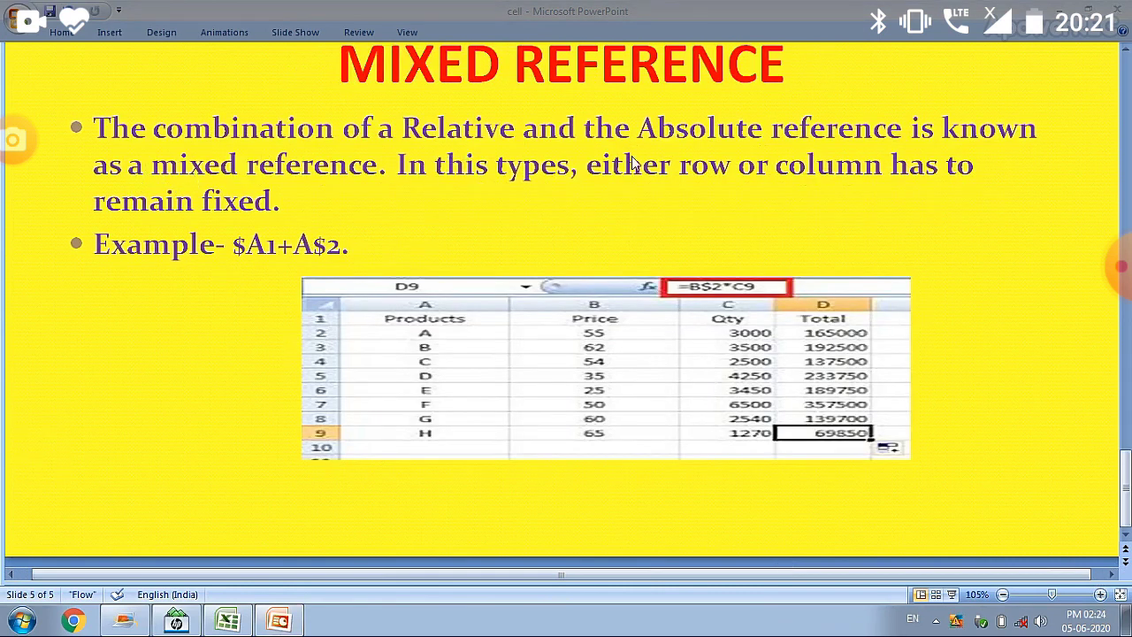
pyautogui.moveTo(493, 142); pyautogui.dragTo(386, 130)
pyautogui.moveTo(638, 133); pyautogui.dragTo(733, 142)
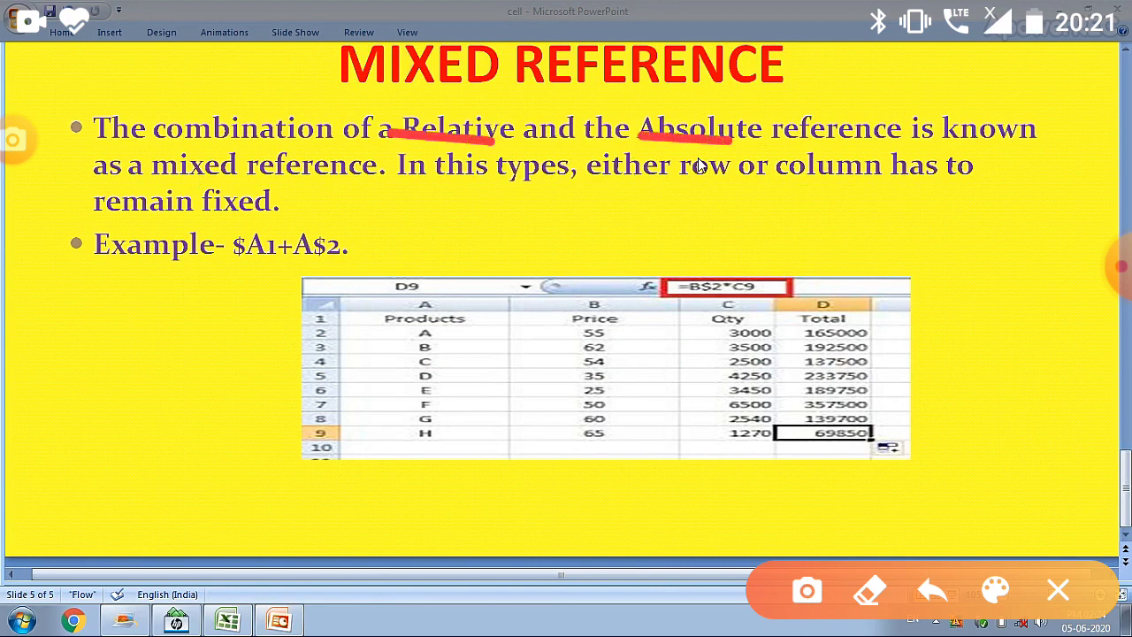
pyautogui.moveTo(176, 174); pyautogui.dragTo(356, 188)
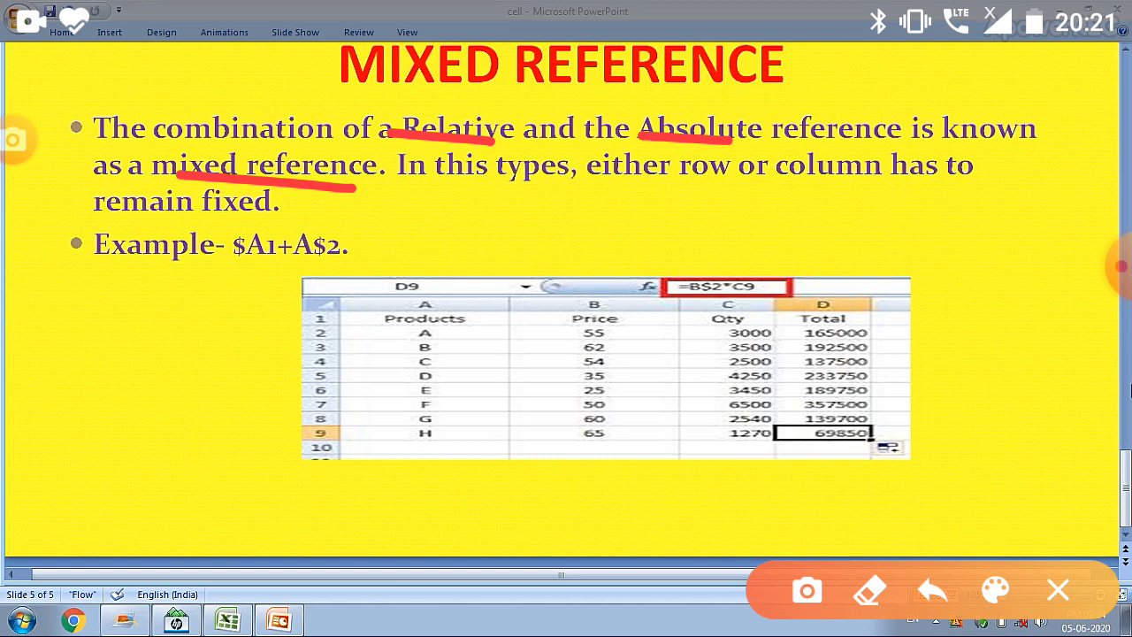
pyautogui.moveTo(631, 183); pyautogui.dragTo(726, 204)
pyautogui.moveTo(806, 190); pyautogui.dragTo(879, 213)
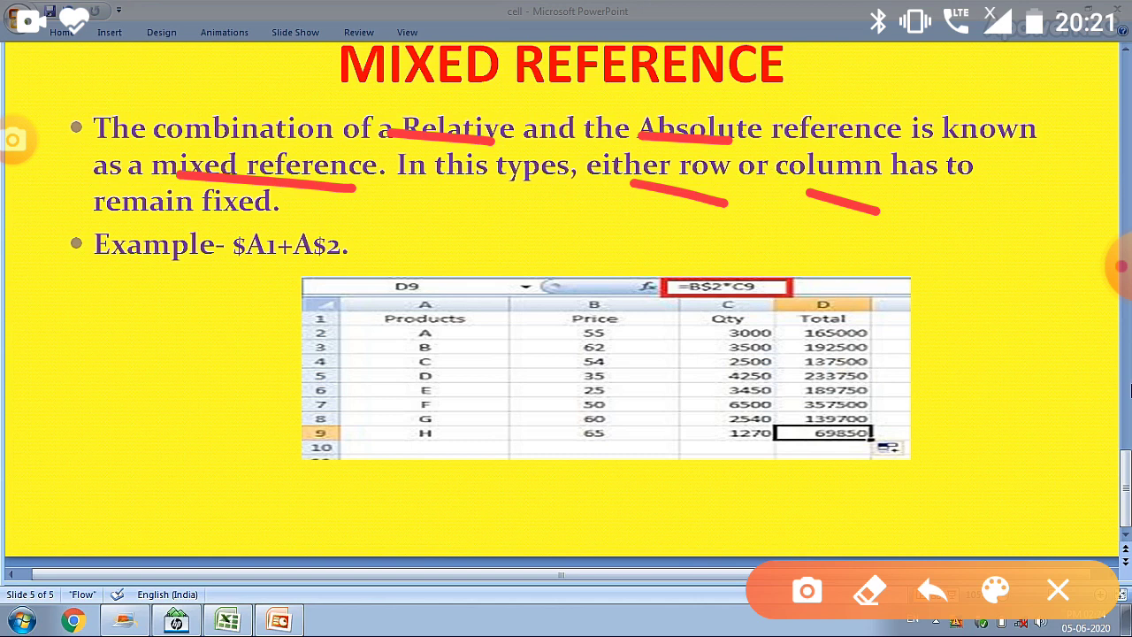
# Examine the fixed column and fixed row in the slide's example formula $A1+A$2
pyautogui.moveTo(372, 274); pyautogui.dragTo(190, 254)
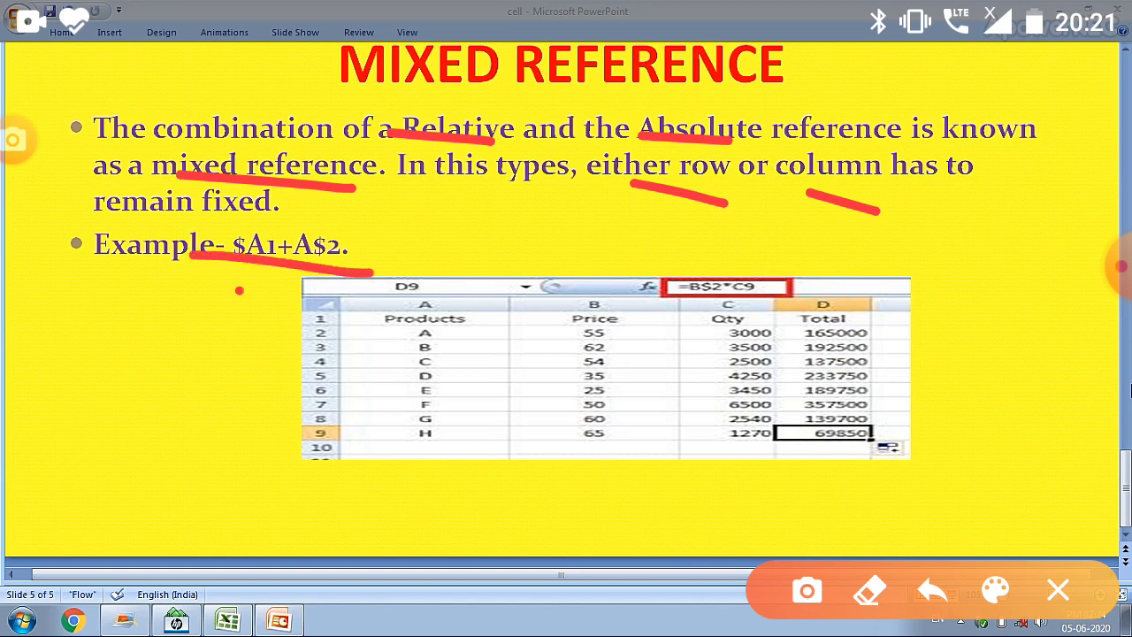
pyautogui.moveTo(239, 289); pyautogui.dragTo(203, 271)
pyautogui.moveTo(221, 208)
pyautogui.mouseDown()
pyautogui.moveTo(250, 227)
pyautogui.moveTo(255, 308)
pyautogui.moveTo(223, 226)
pyautogui.mouseUp()
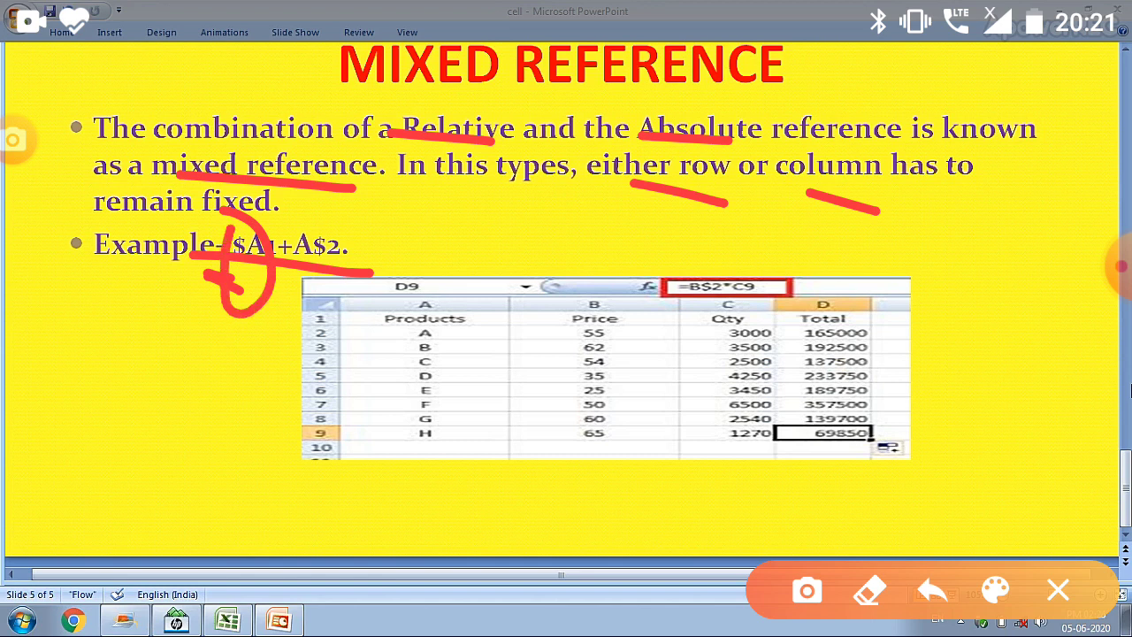
pyautogui.click(1059, 591)
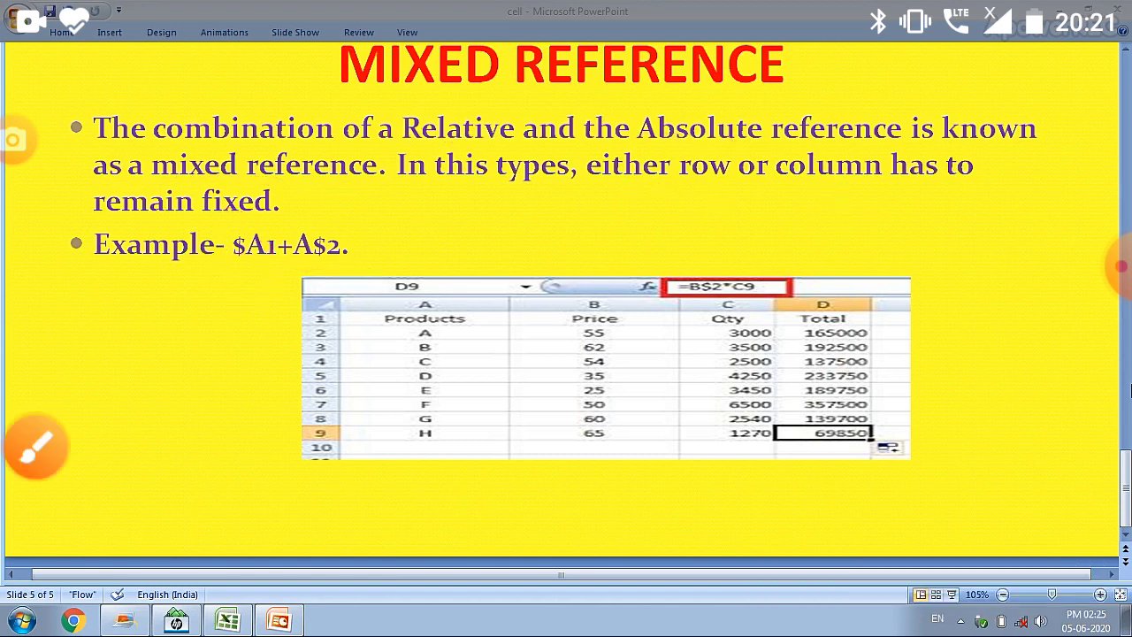
pyautogui.click(35, 447)
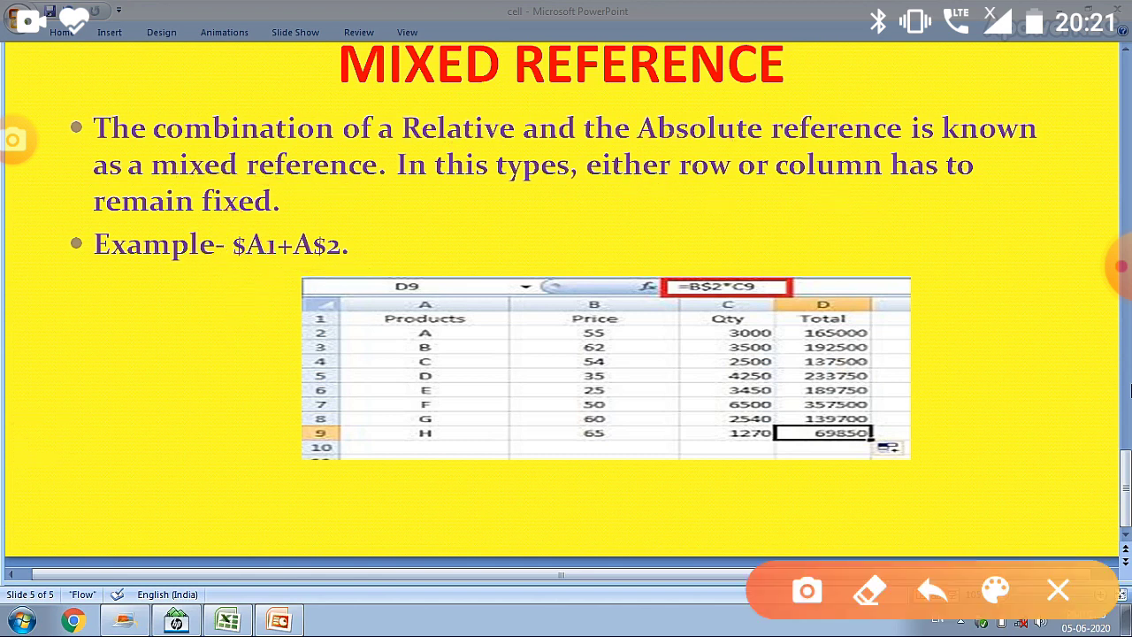
pyautogui.moveTo(342, 263); pyautogui.dragTo(324, 261)
pyautogui.click(1059, 591)
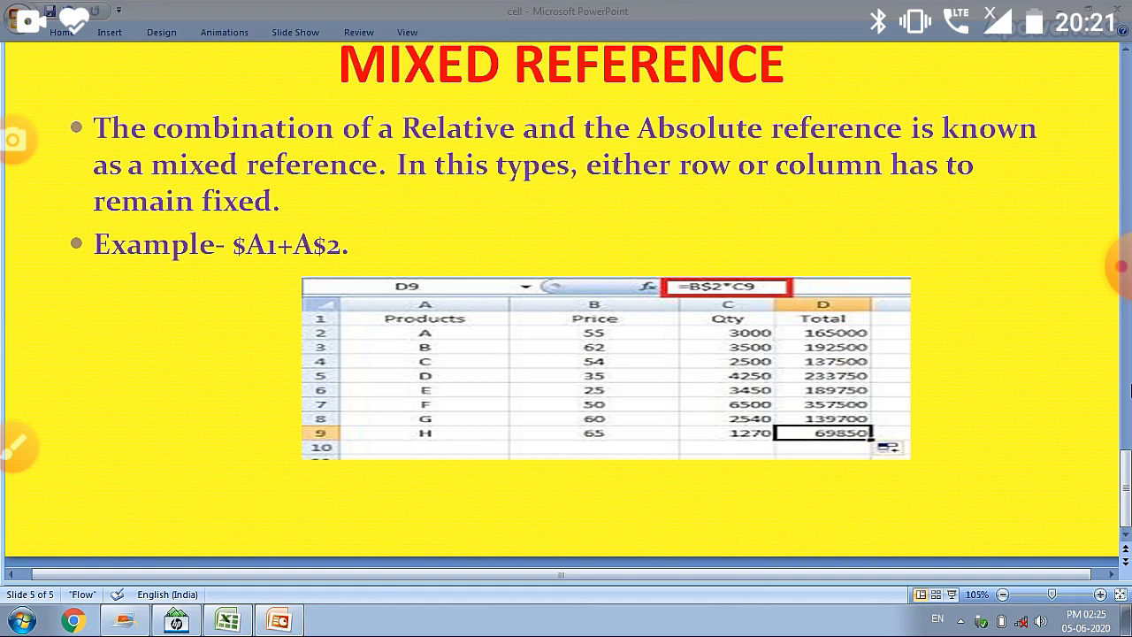
# Switch to Excel, open Sheet3, and examine the total formula in D4 and the price cell B4 it refers to
pyautogui.click(227, 624)
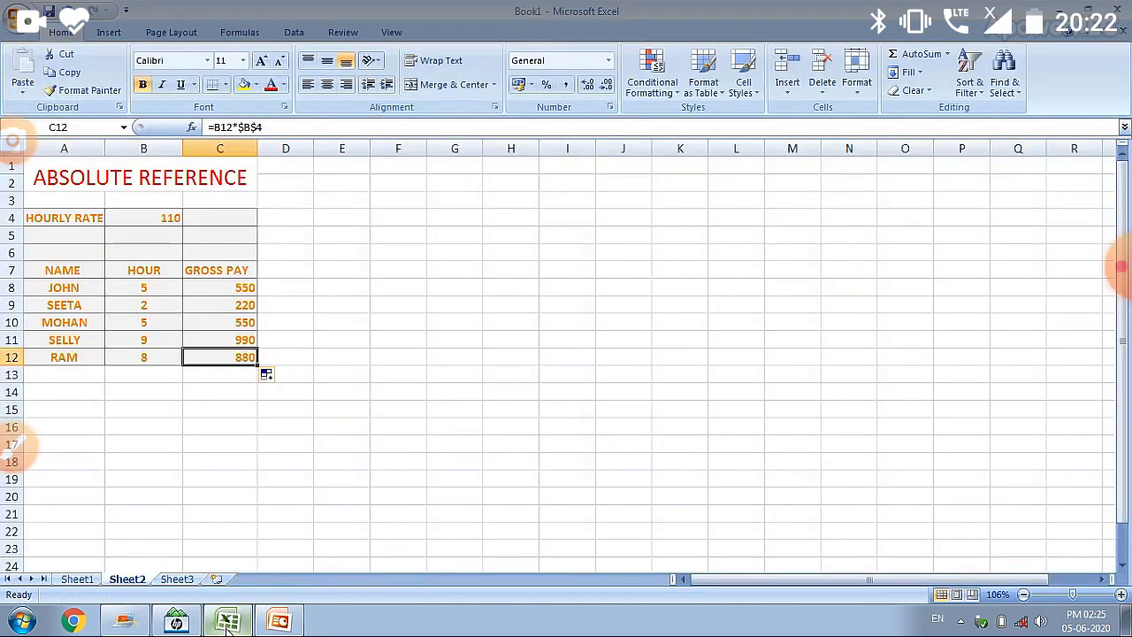
pyautogui.click(181, 580)
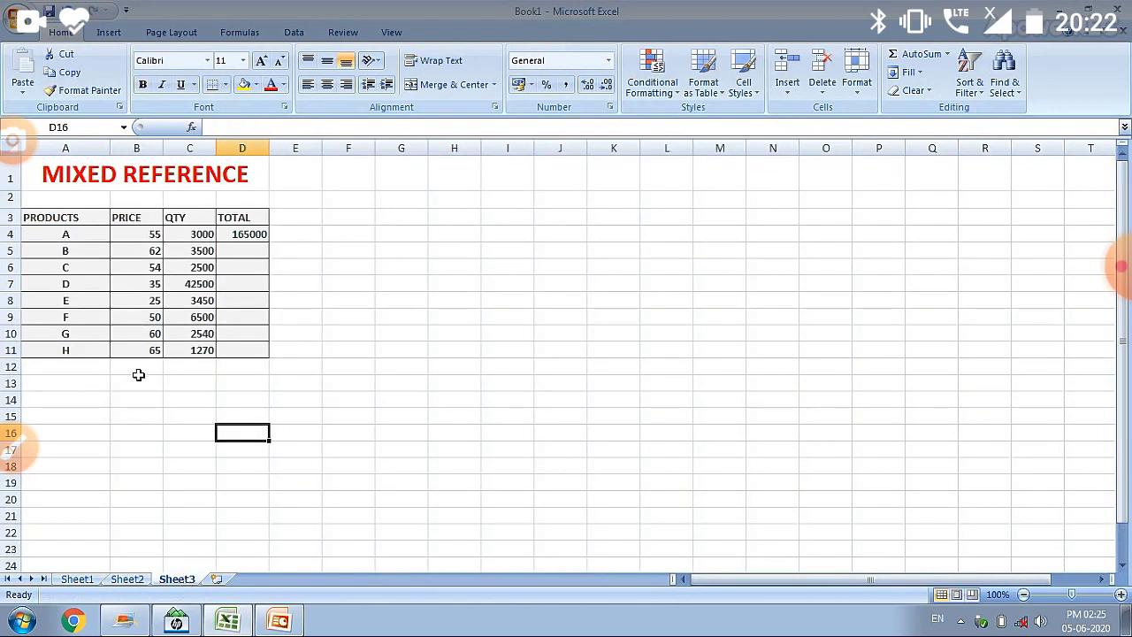
pyautogui.click(229, 236)
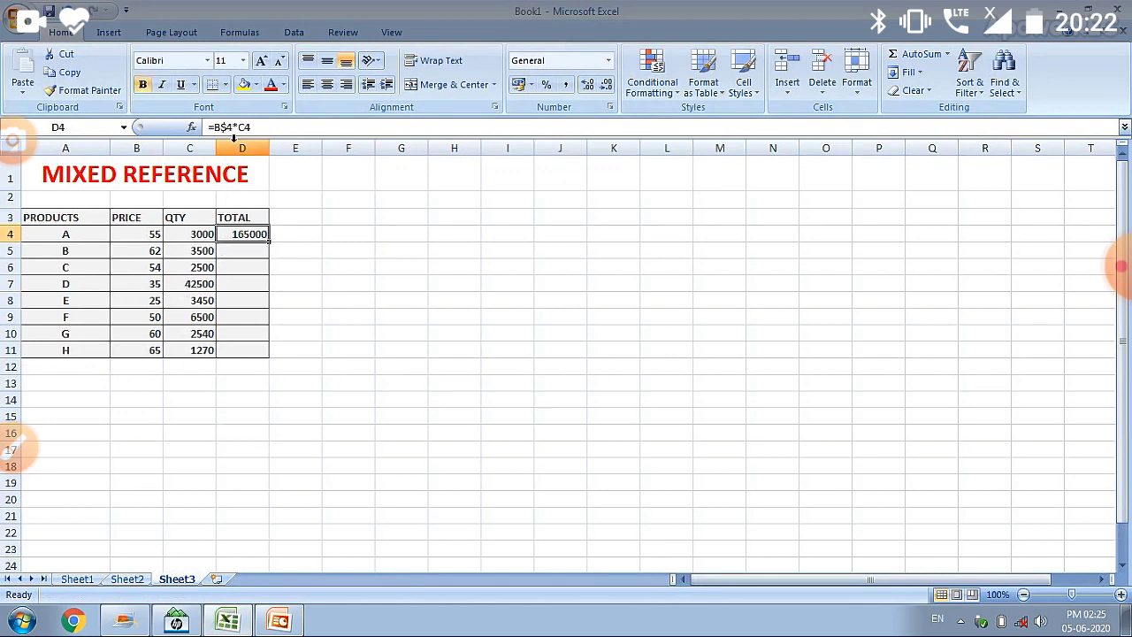
pyautogui.click(16, 448)
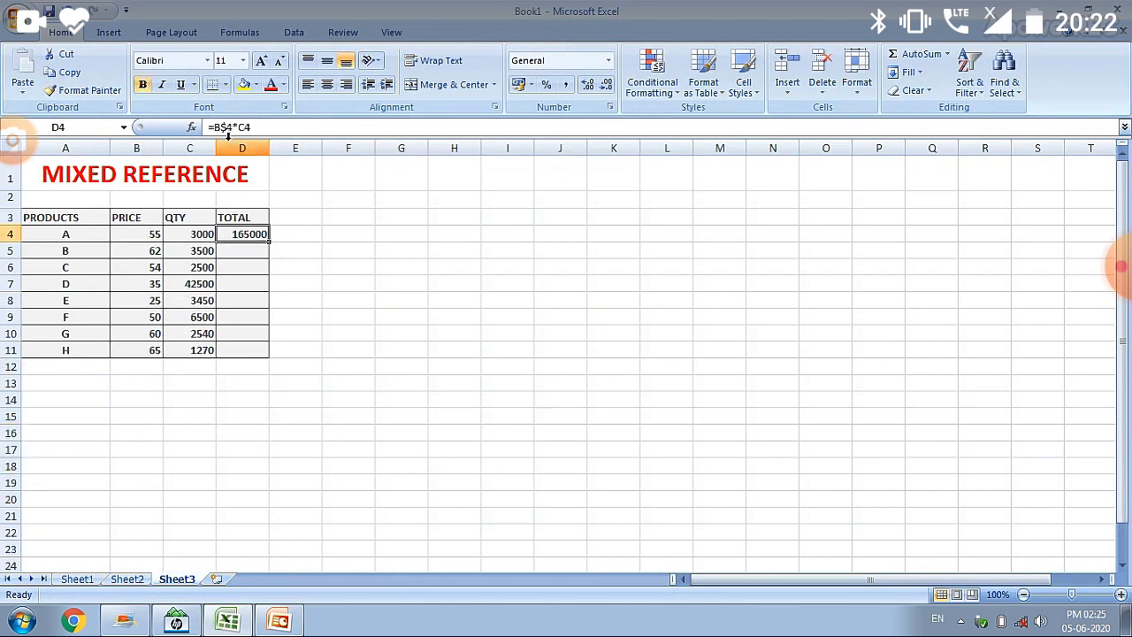
pyautogui.moveTo(181, 132); pyautogui.dragTo(266, 153)
pyautogui.click(132, 232)
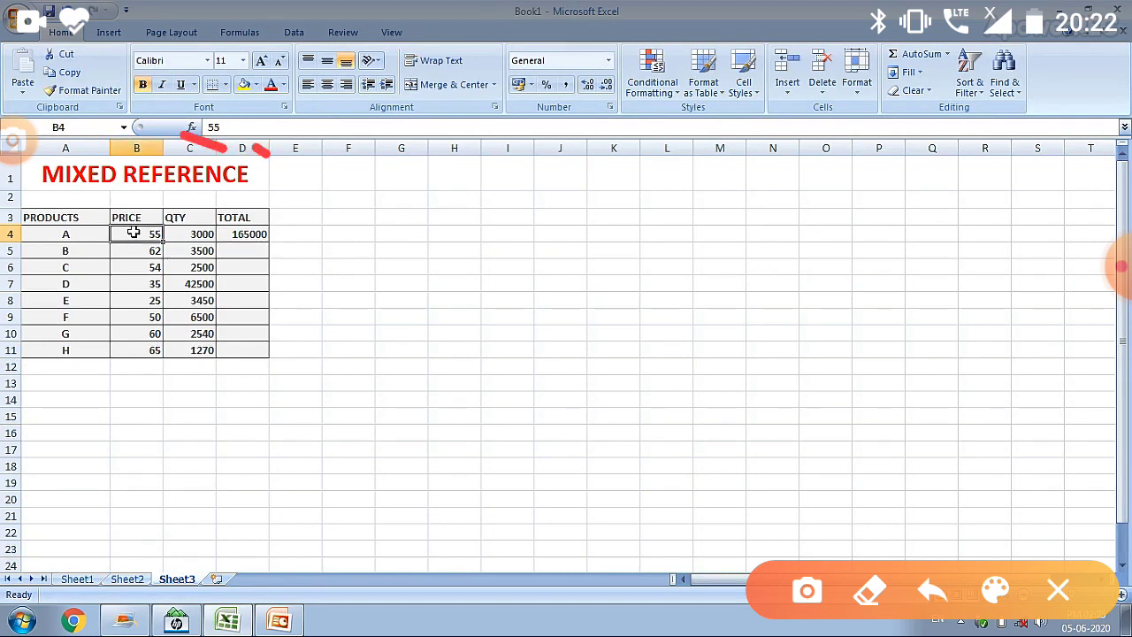
# Fill the mixed-reference total formula from D4 down to D11
pyautogui.click(247, 237)
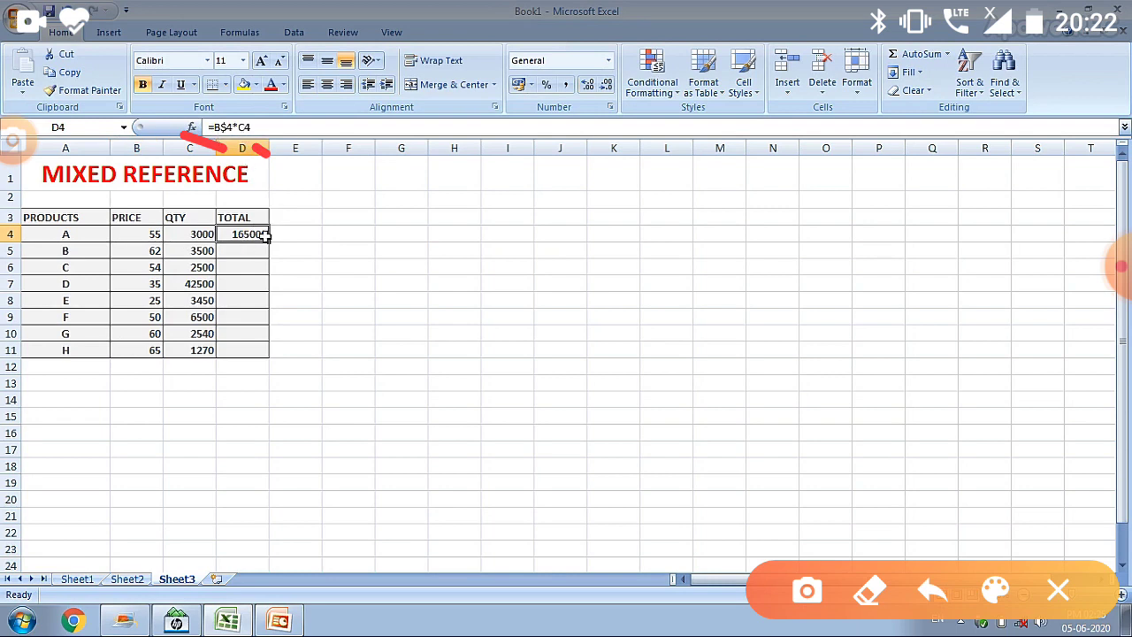
pyautogui.moveTo(268, 239); pyautogui.dragTo(269, 338)
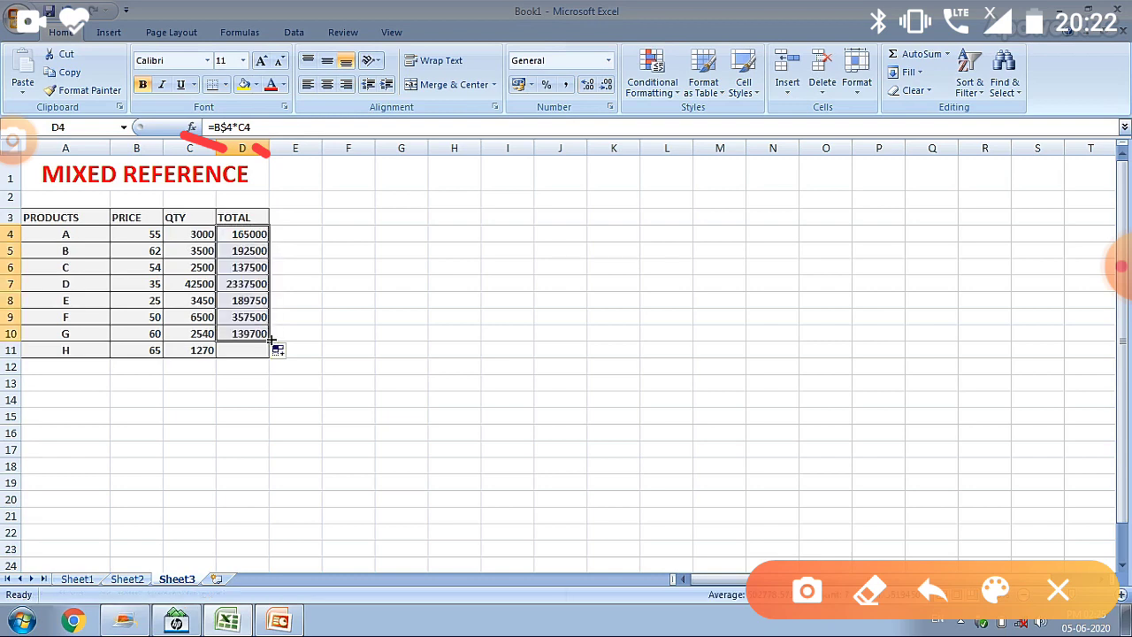
pyautogui.moveTo(270, 339); pyautogui.dragTo(271, 355)
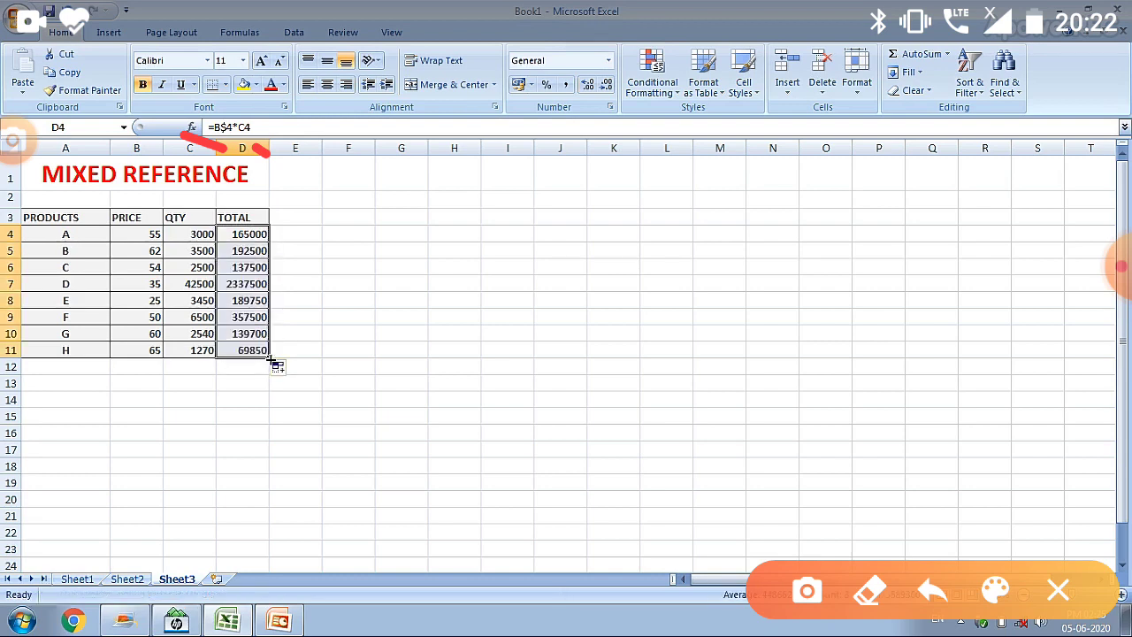
# Check the copied total formulas in D5 through D11, comparing their price and quantity references
pyautogui.click(251, 251)
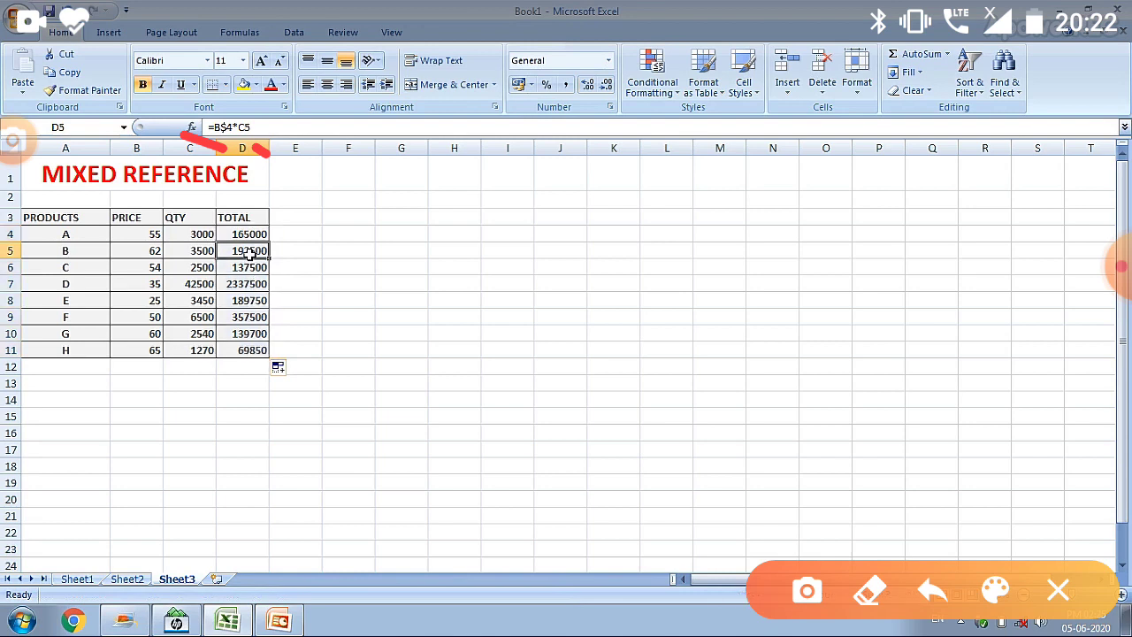
pyautogui.moveTo(105, 210)
pyautogui.mouseDown()
pyautogui.moveTo(172, 230)
pyautogui.moveTo(132, 216)
pyautogui.mouseUp()
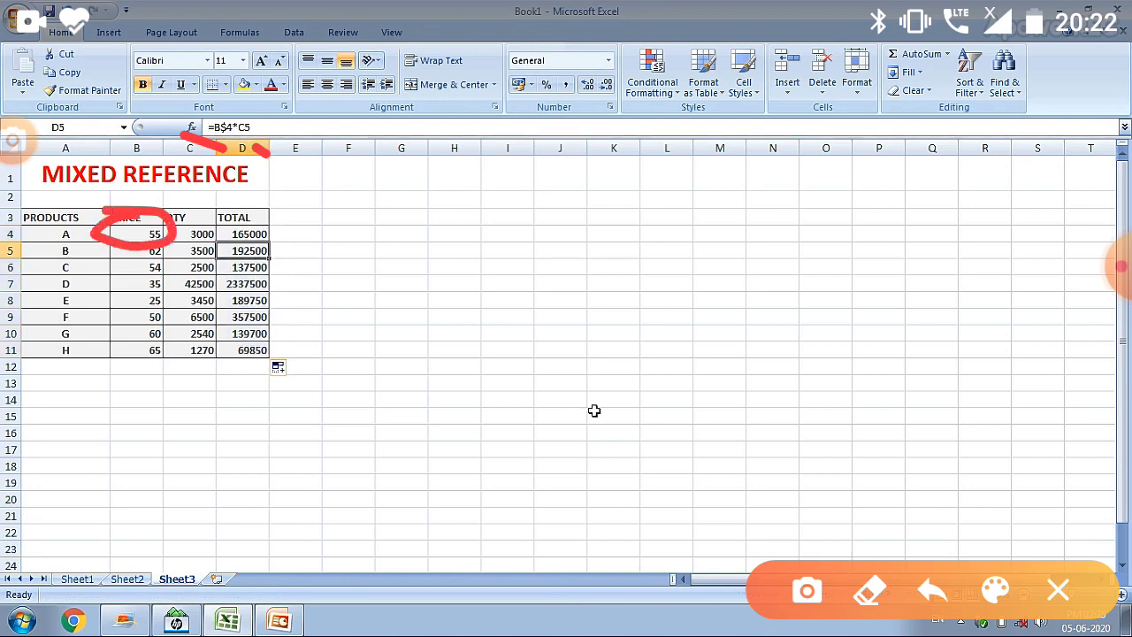
pyautogui.click(254, 274)
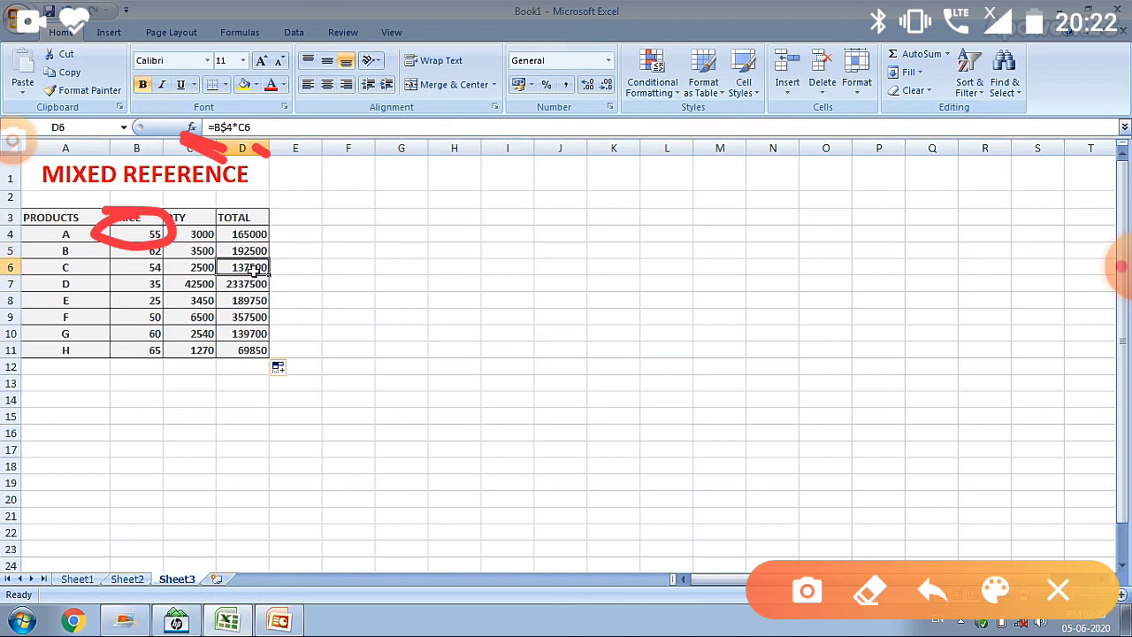
pyautogui.click(254, 286)
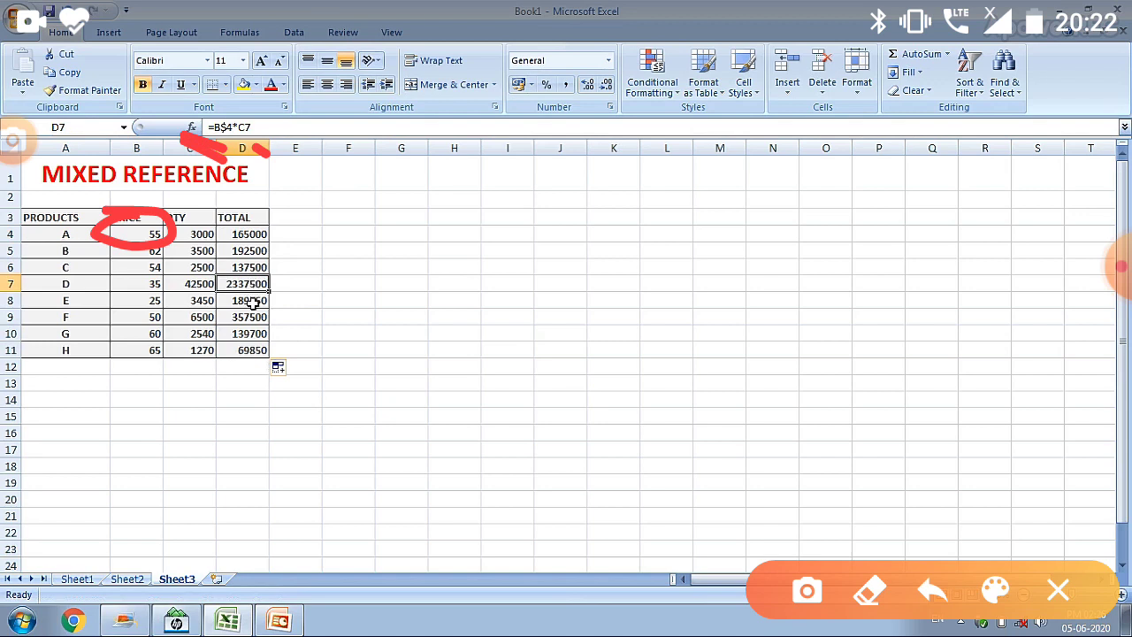
pyautogui.click(254, 302)
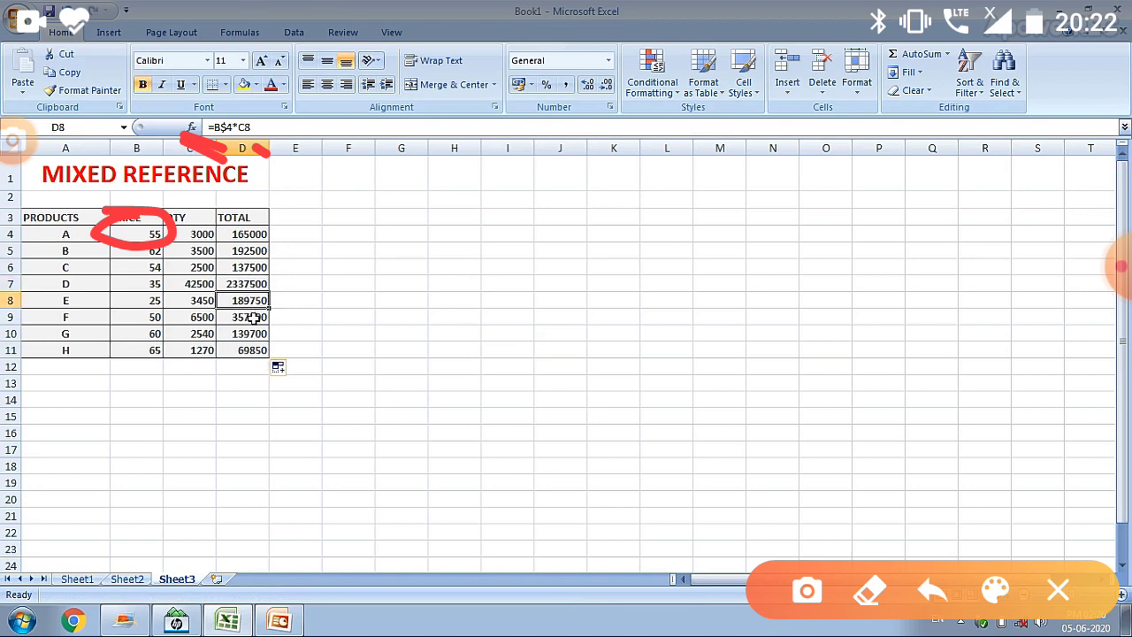
pyautogui.click(254, 318)
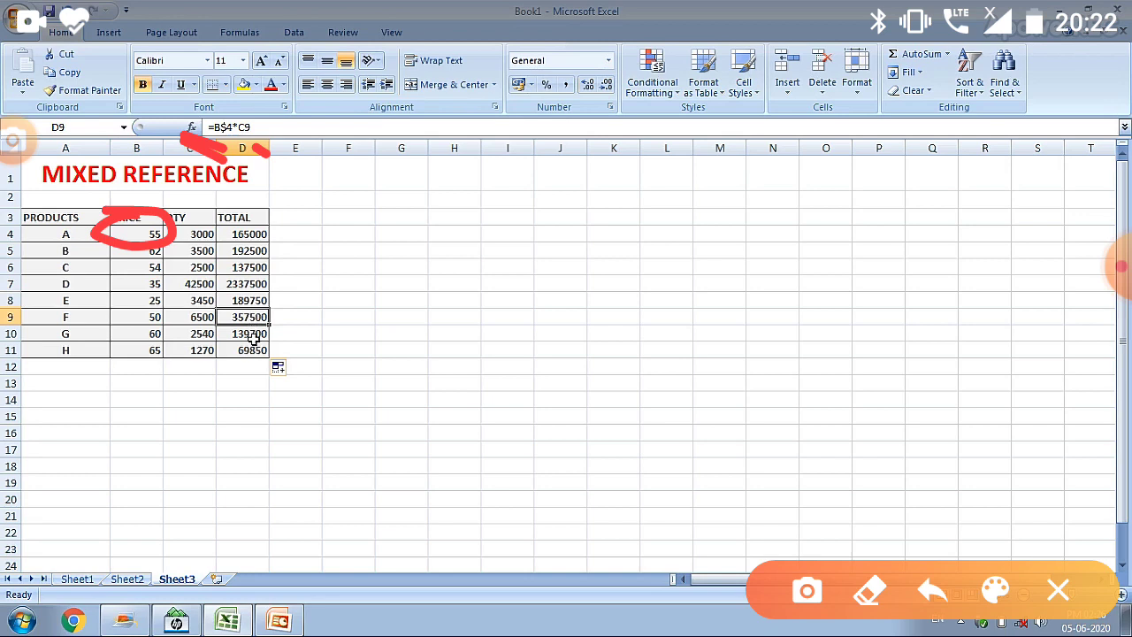
pyautogui.click(252, 336)
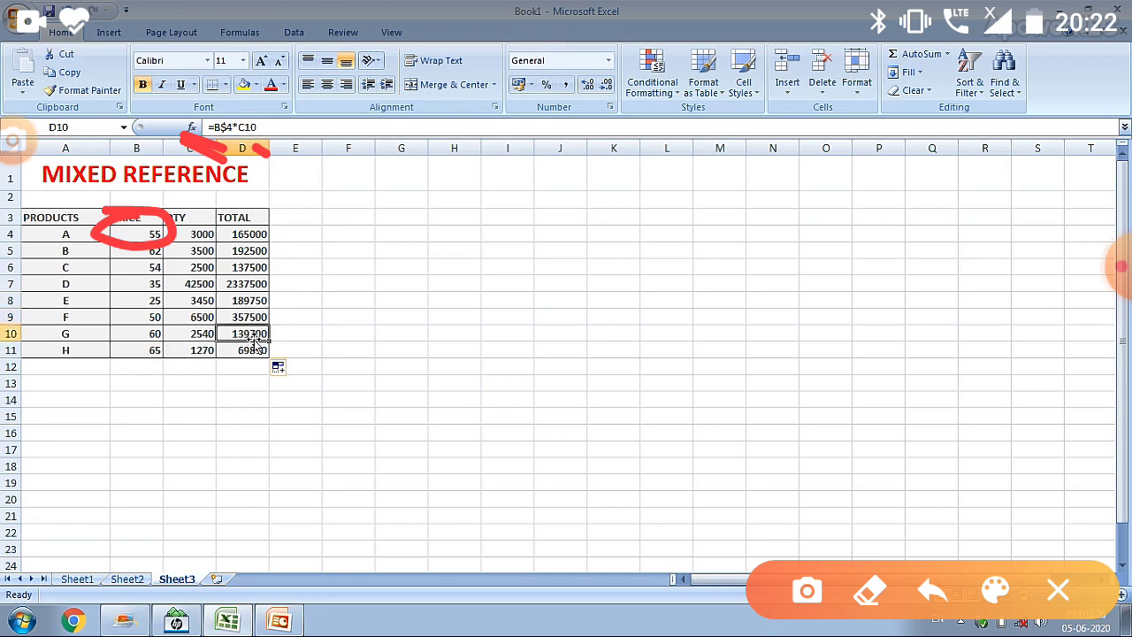
pyautogui.click(257, 350)
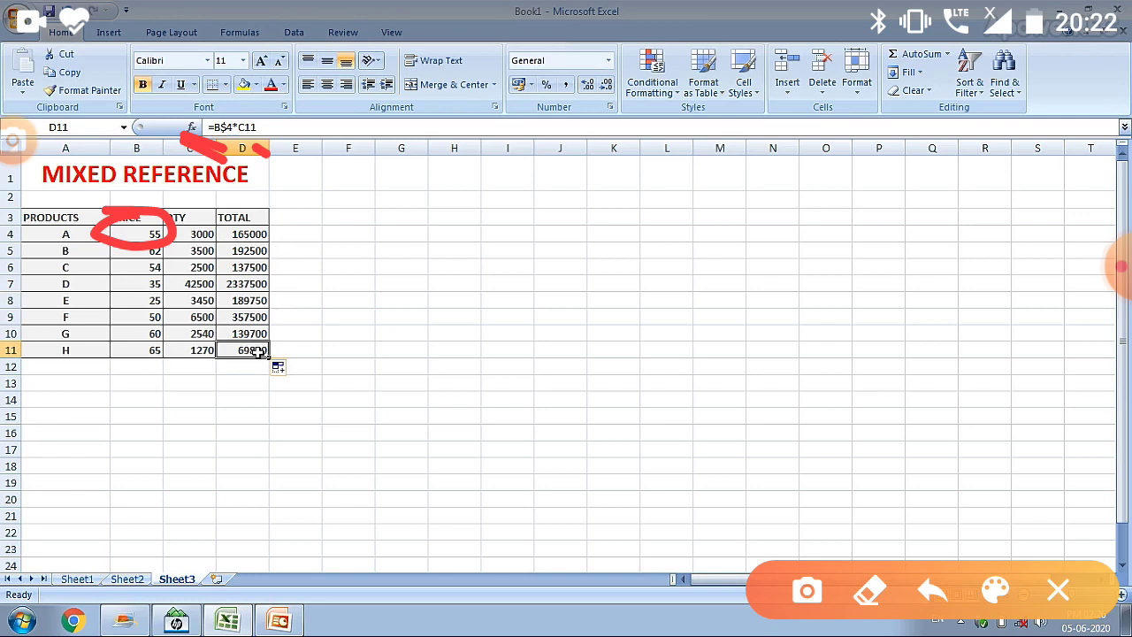
pyautogui.moveTo(200, 230); pyautogui.dragTo(145, 231)
pyautogui.moveTo(191, 263); pyautogui.dragTo(152, 249)
pyautogui.moveTo(190, 292); pyautogui.dragTo(189, 294)
pyautogui.moveTo(189, 324); pyautogui.dragTo(138, 271)
pyautogui.moveTo(194, 363); pyautogui.dragTo(129, 222)
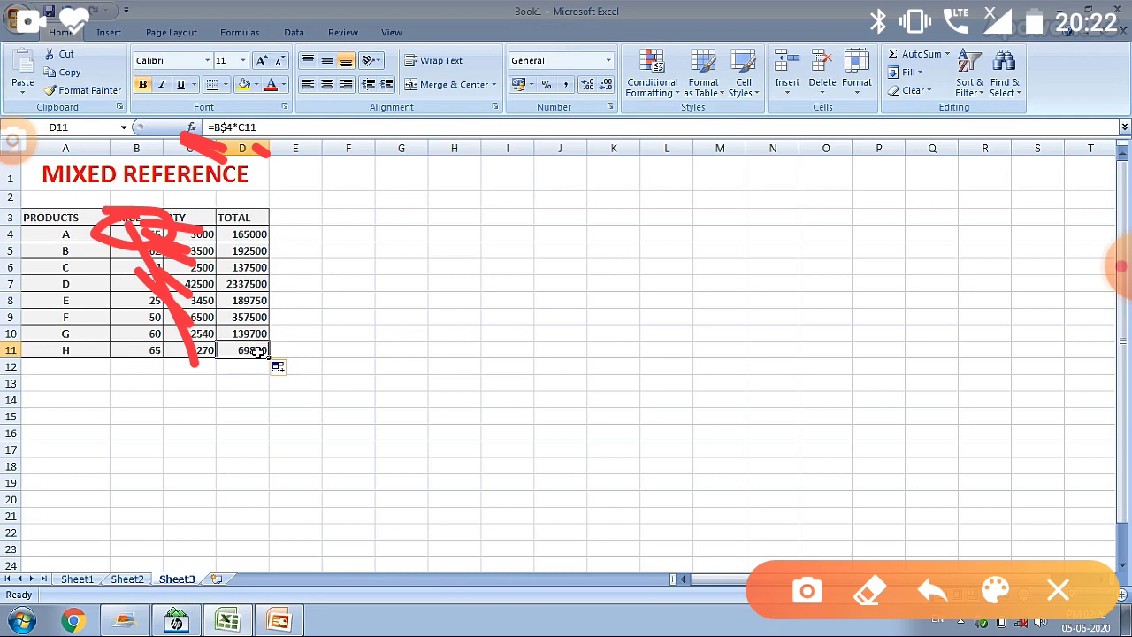
# Switch back to the Mixed Reference slide in PowerPoint
pyautogui.click(1059, 591)
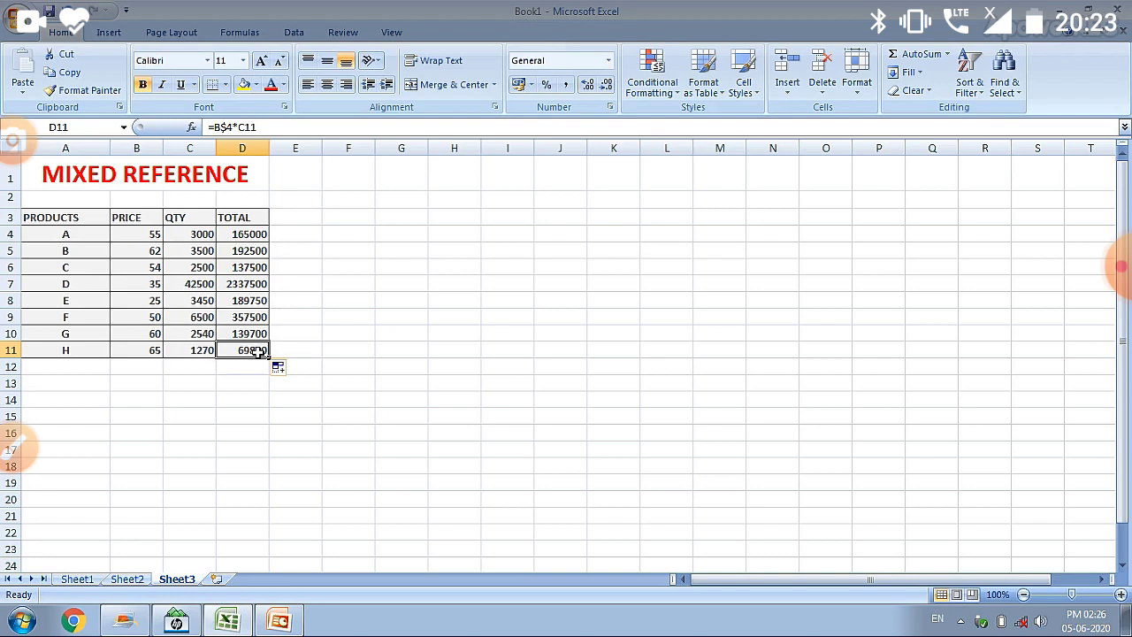
pyautogui.click(280, 622)
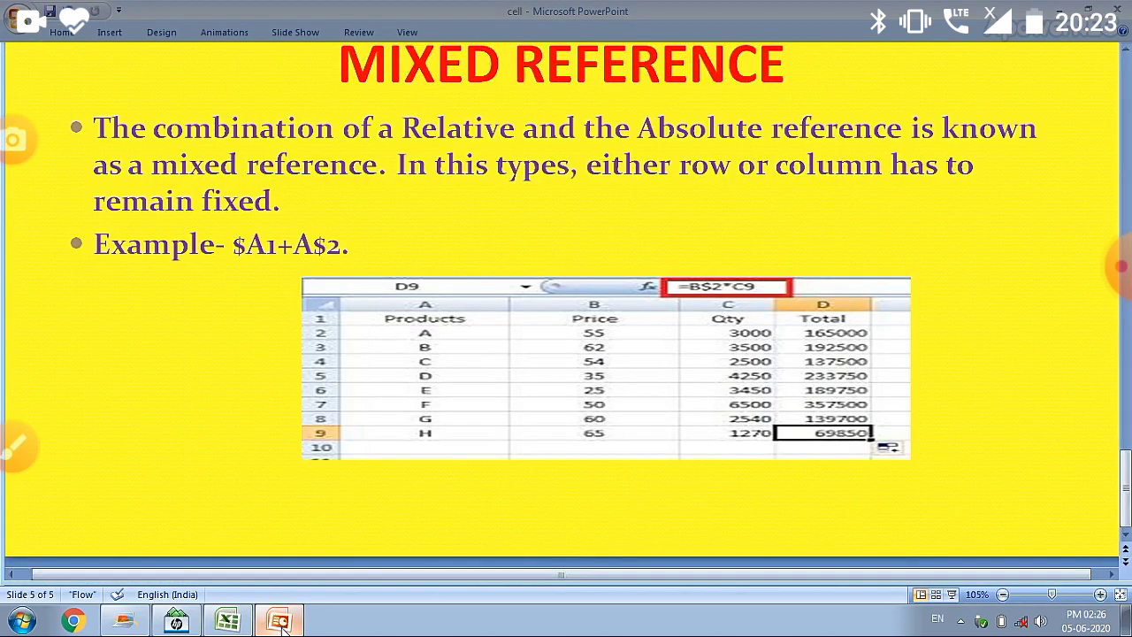